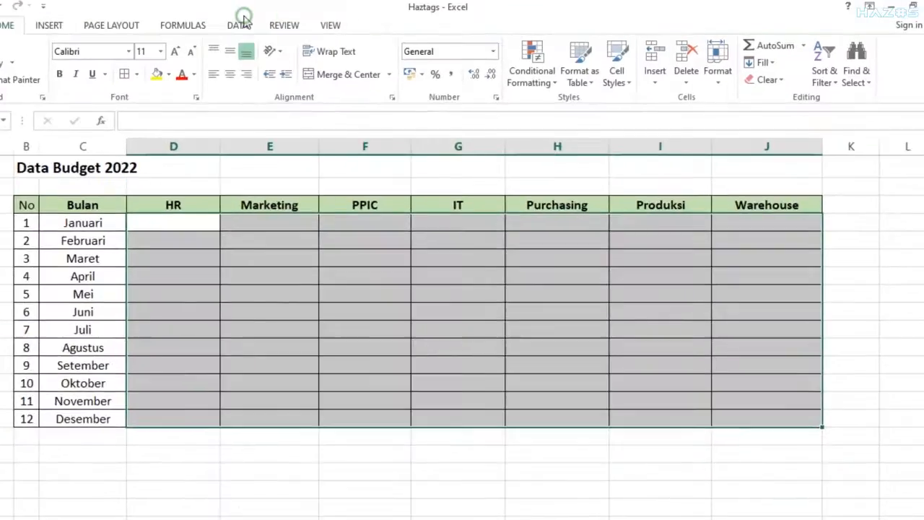
Set budget-cell validation to Decimal between minimum 1000000 and maximum 10000000.
click(241, 21)
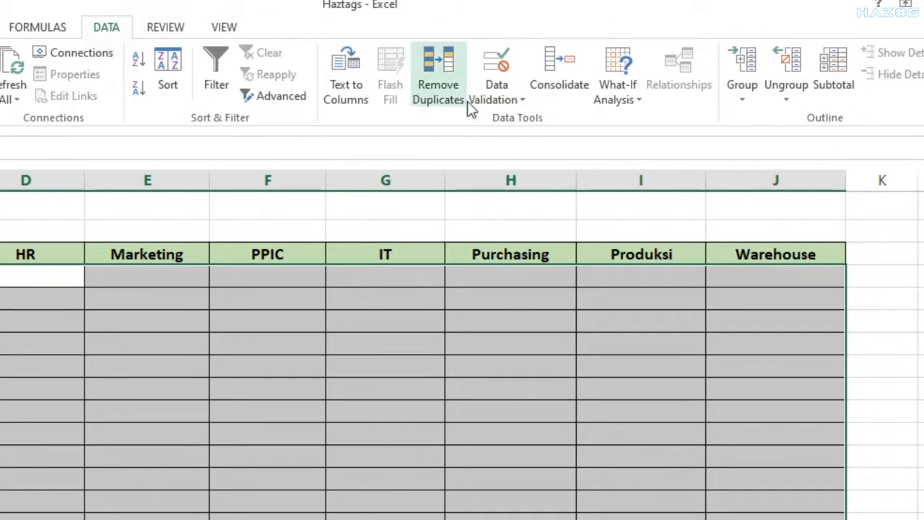
click(500, 70)
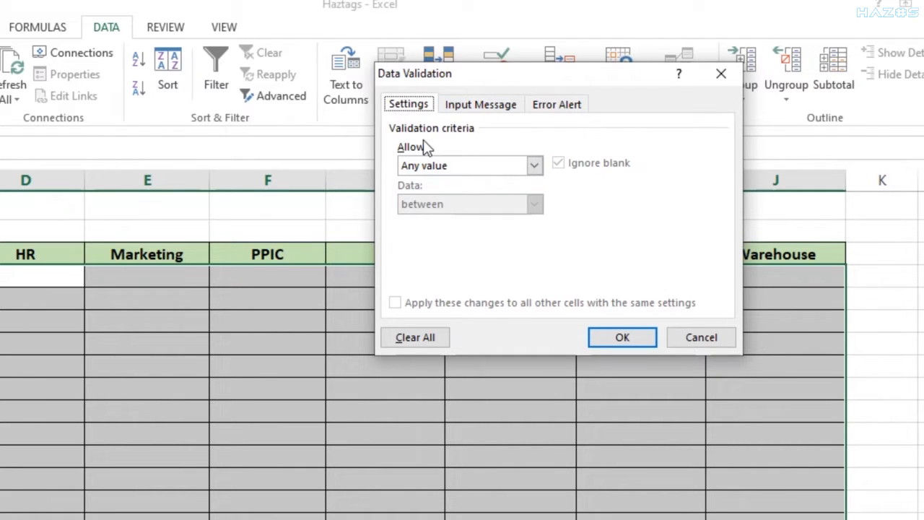
click(533, 165)
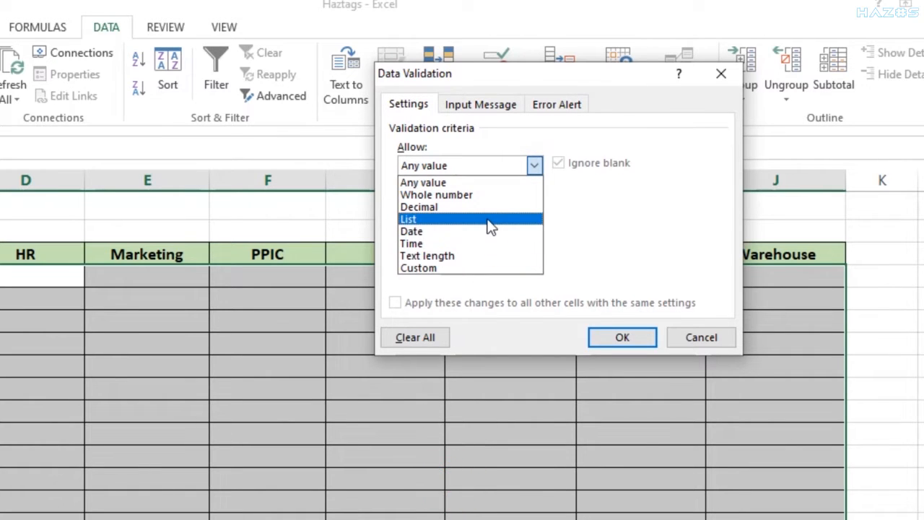
click(457, 207)
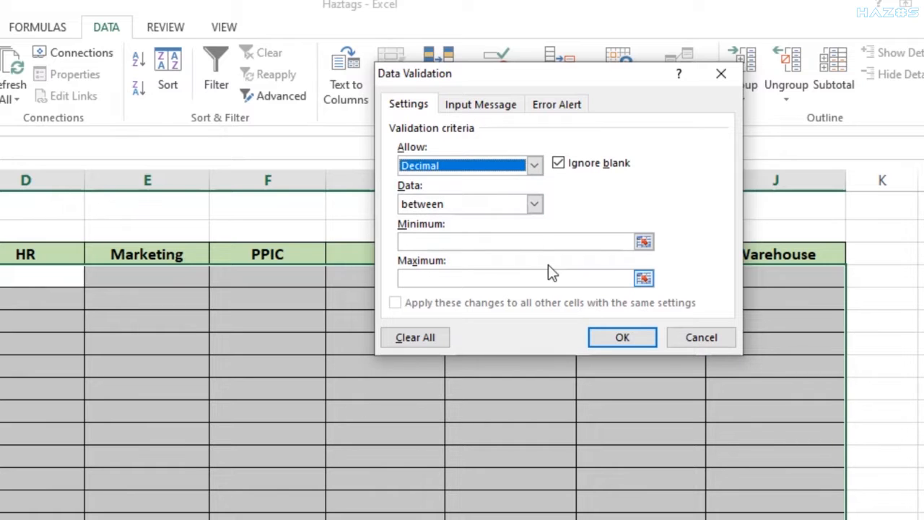
click(535, 206)
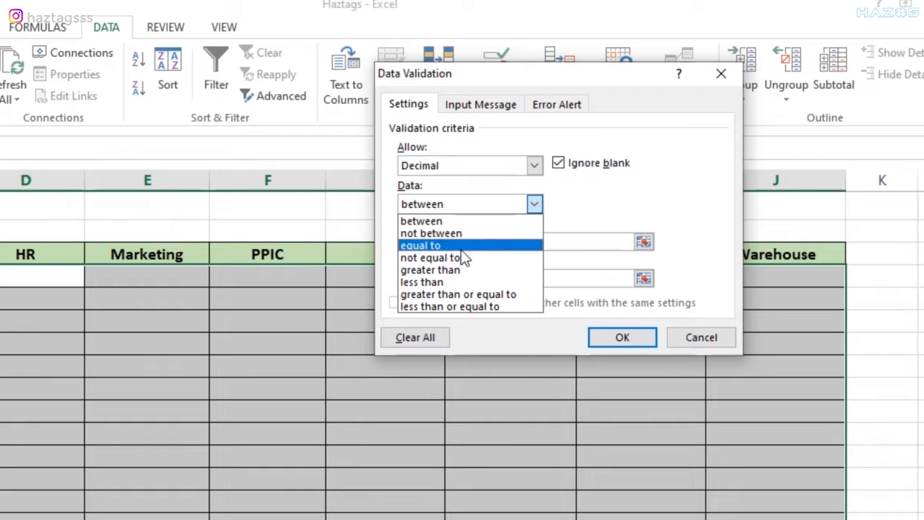
click(457, 222)
click(490, 242)
text(1000000)
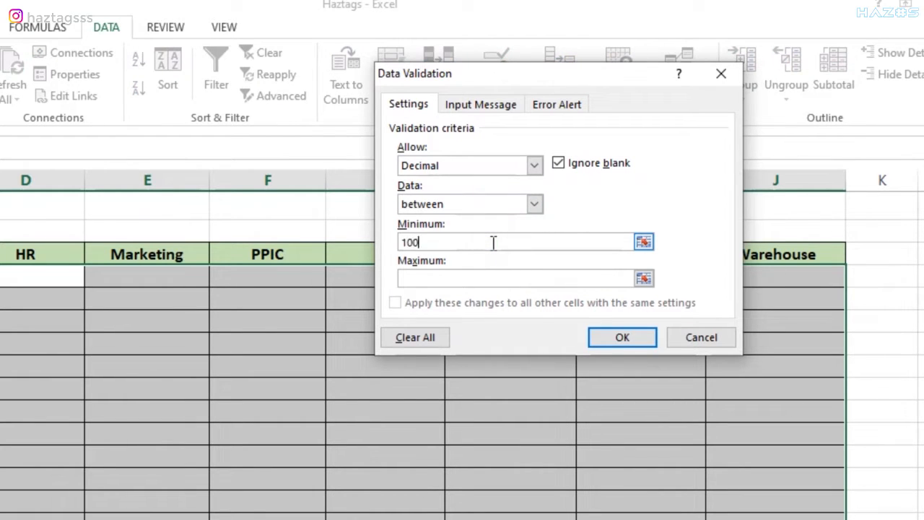
key(Tab)
text(1000000)
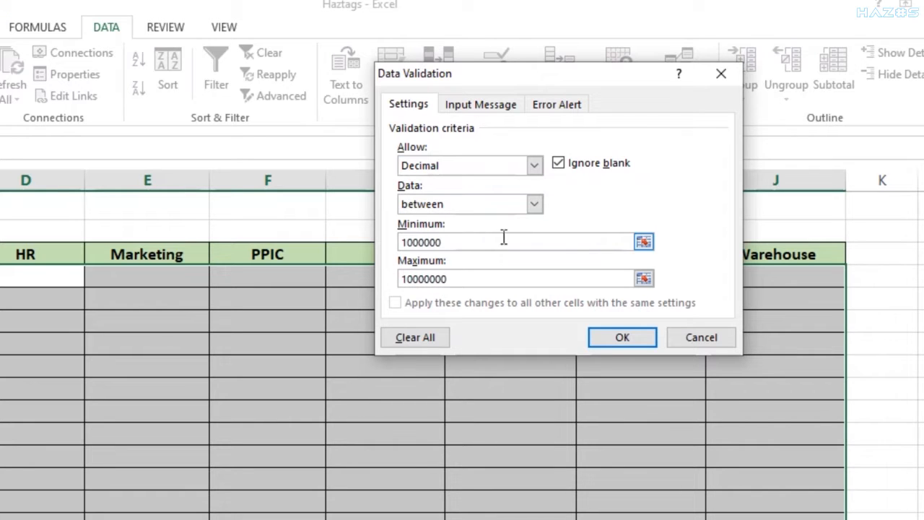
click(485, 105)
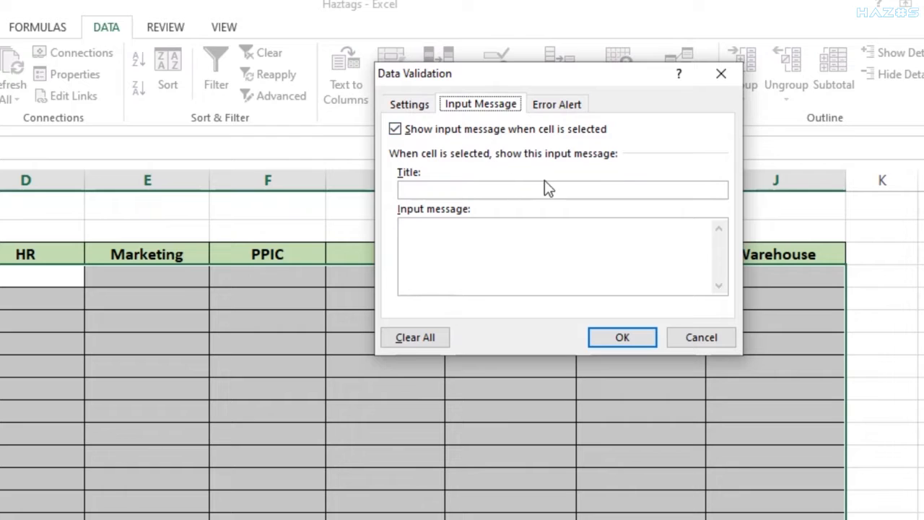
Enter input message title 'Info' with text 'Isi range data dari 1 juta sampai 10 juta'.
click(604, 189)
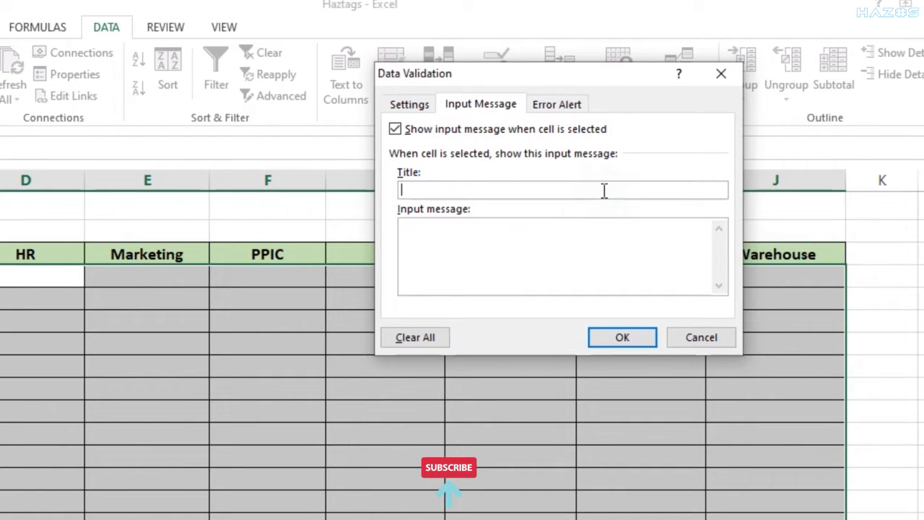
text(Info)
key(Tab)
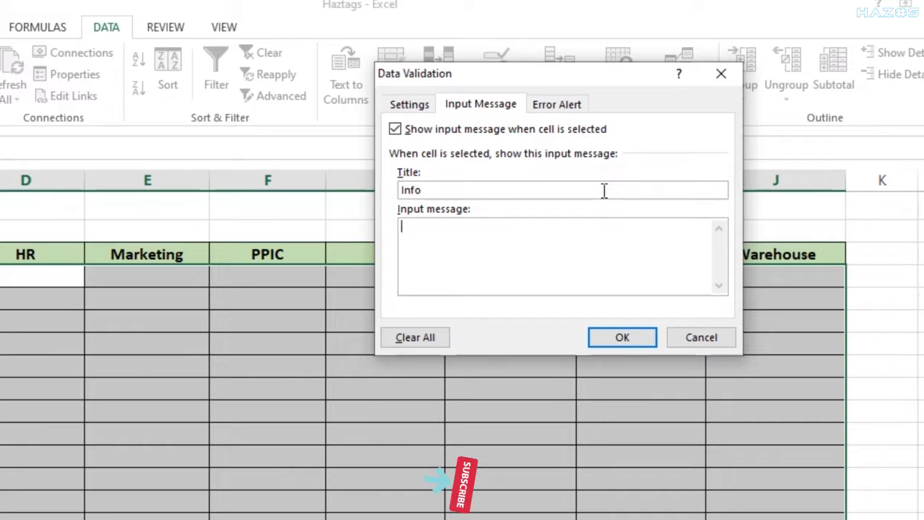
text(Is)
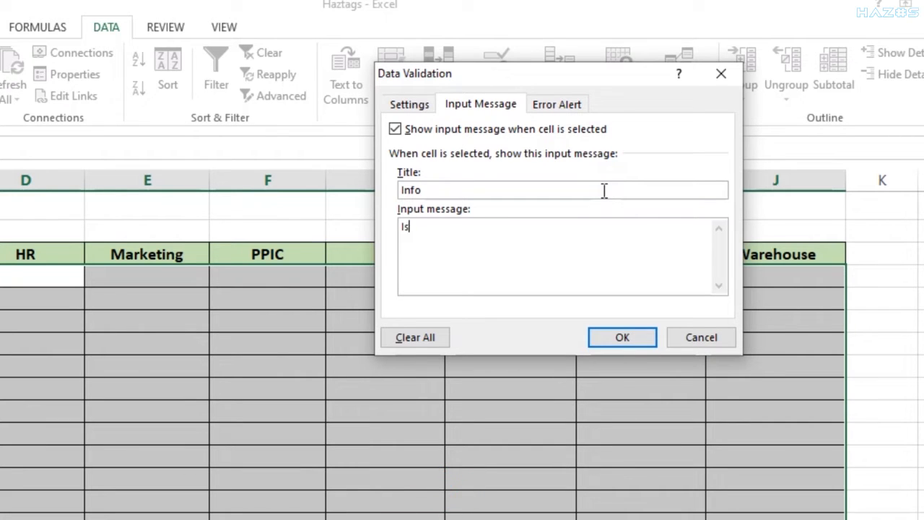
text(i range data dari 1 j)
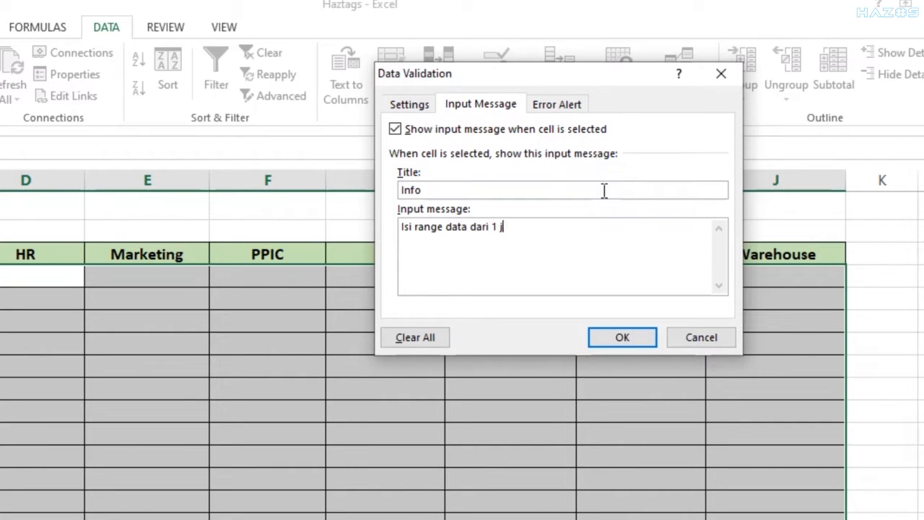
text(uta sampai 10 juta)
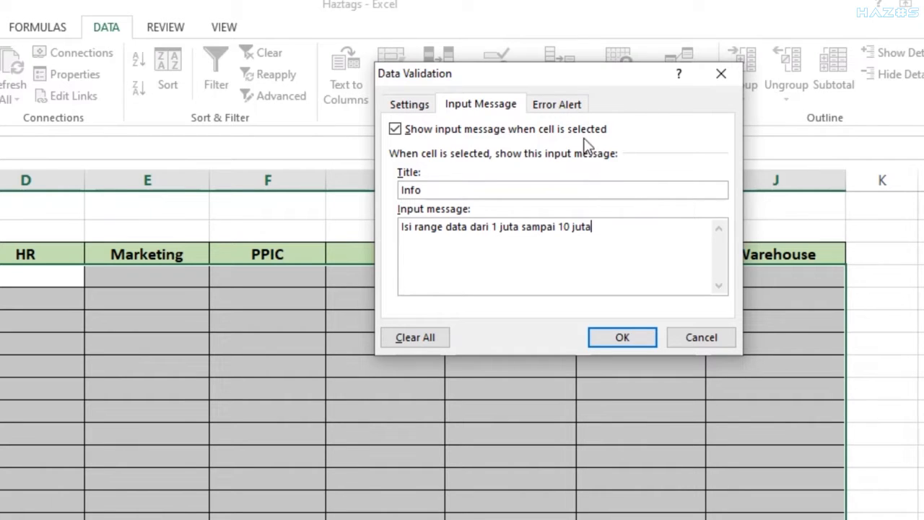
click(567, 102)
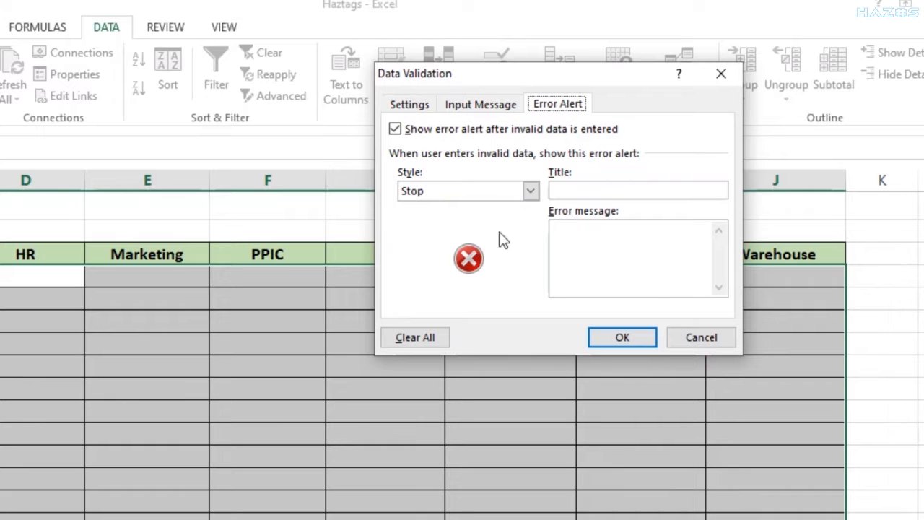
Keep the Stop alert style, titled 'Error', with message 'Data tidak sesuai dengan informasi'.
click(530, 191)
click(458, 232)
click(469, 192)
click(466, 219)
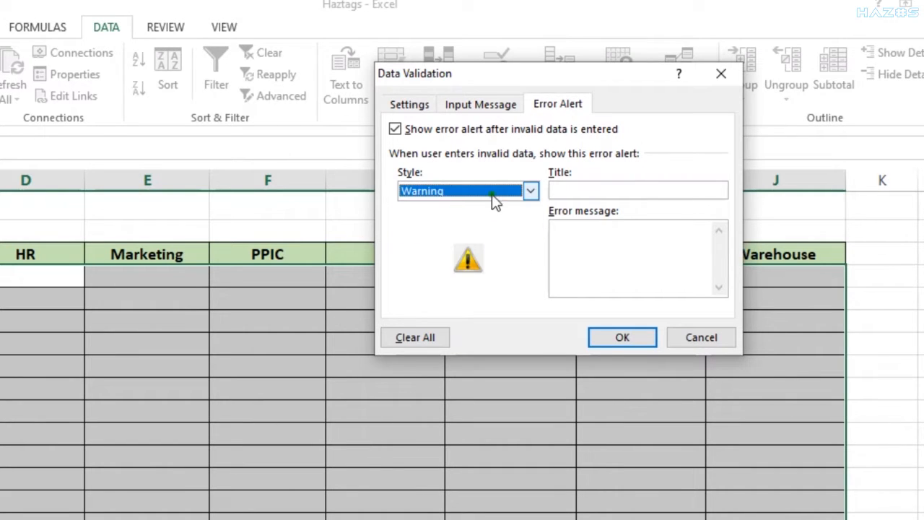
click(493, 193)
click(491, 209)
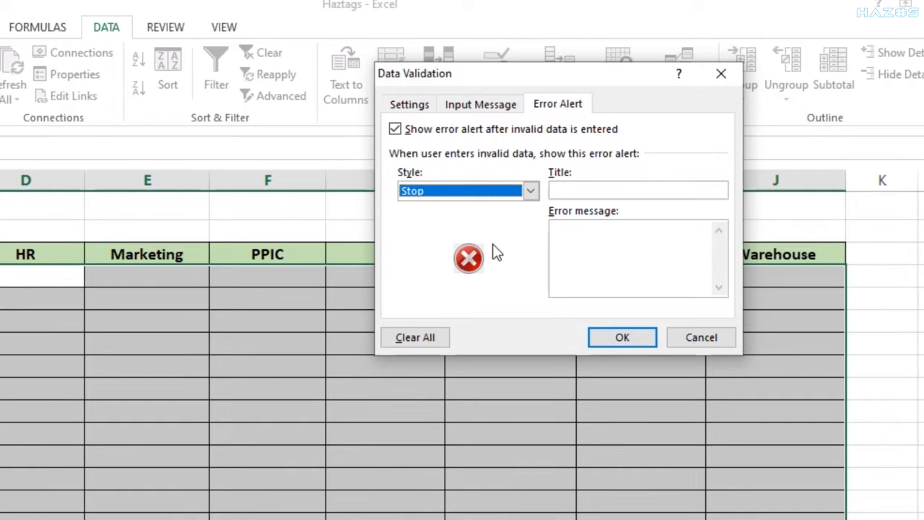
click(607, 187)
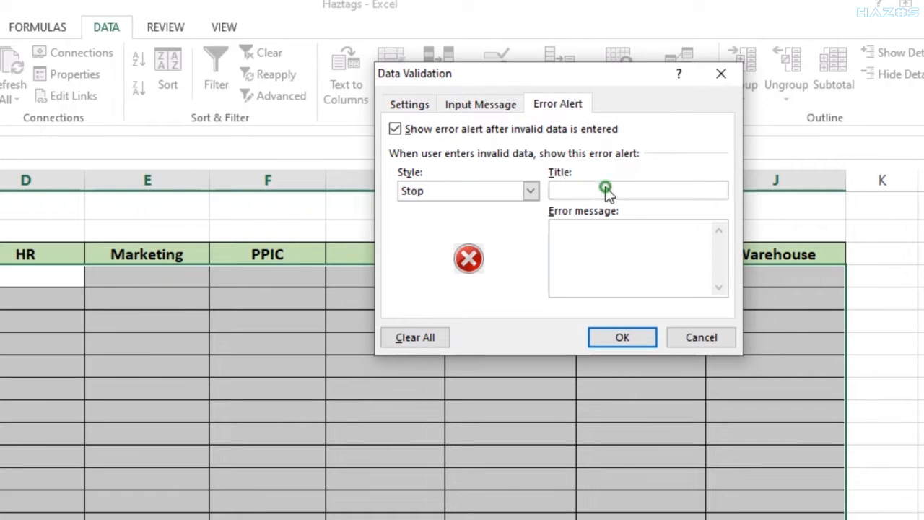
text(Error)
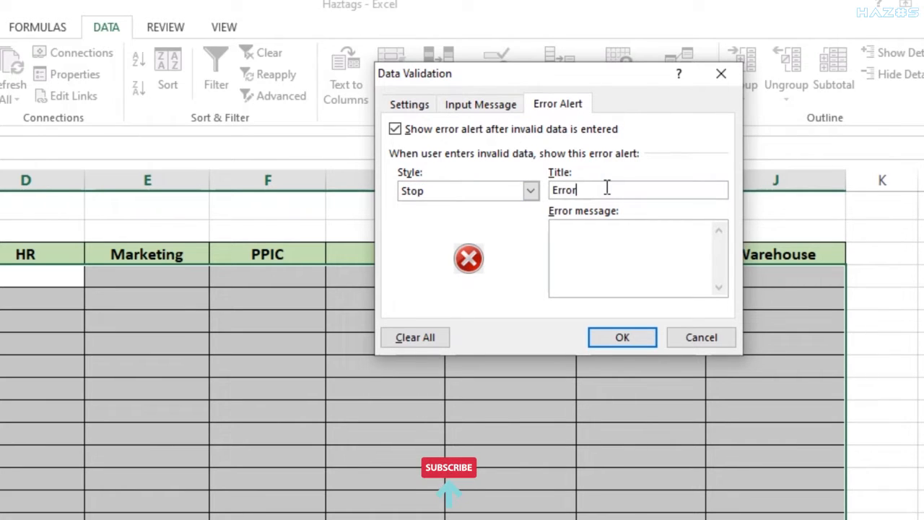
key(Tab)
text(Data tidak )
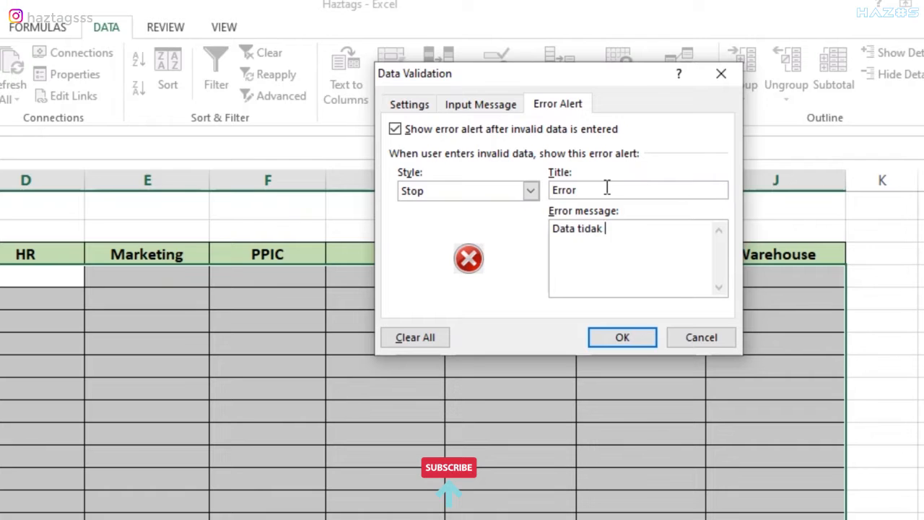
text(sesuai dengan informasi)
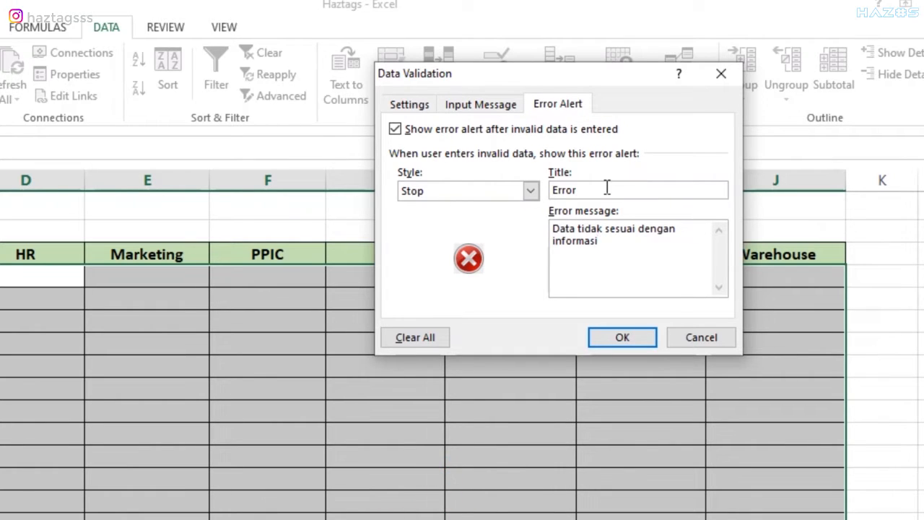
click(635, 337)
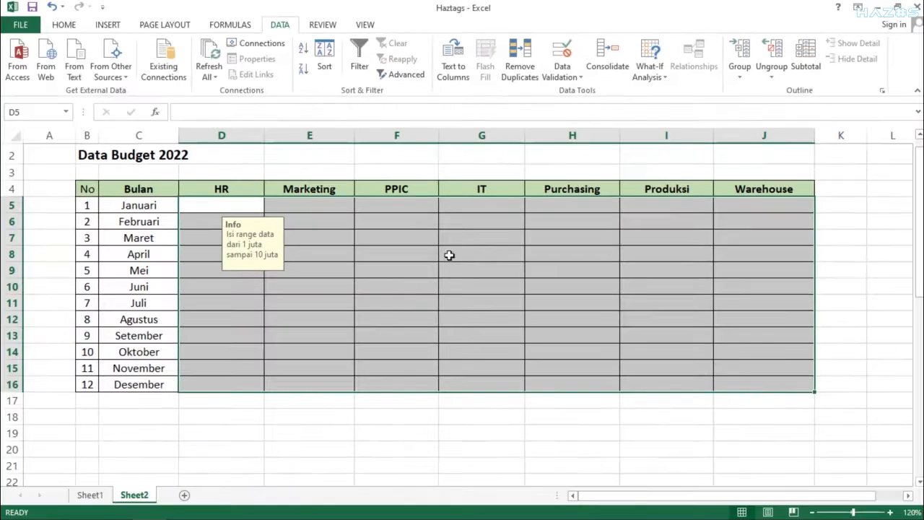
click(337, 297)
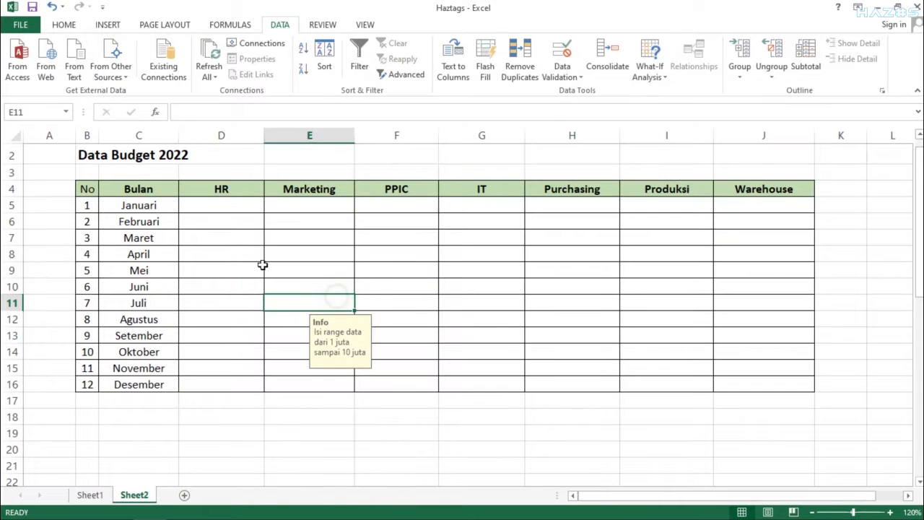
click(227, 207)
text(110000000)
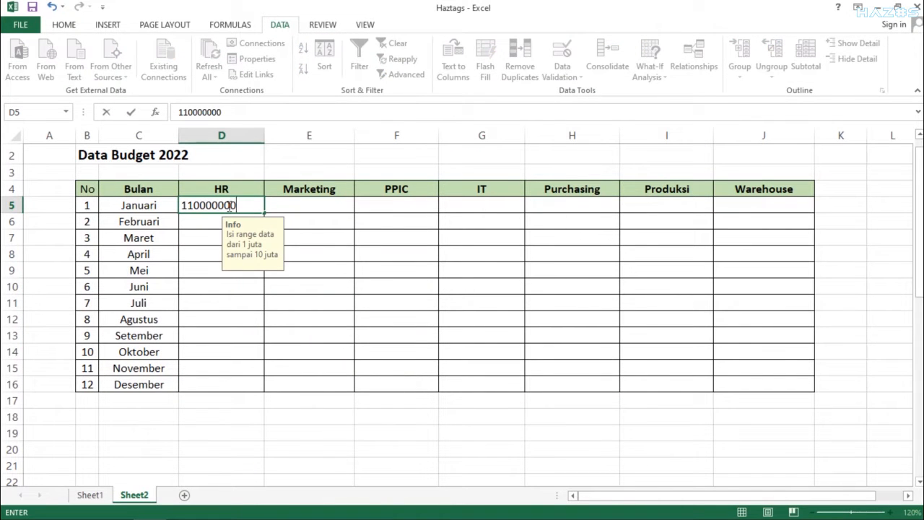
key(Return)
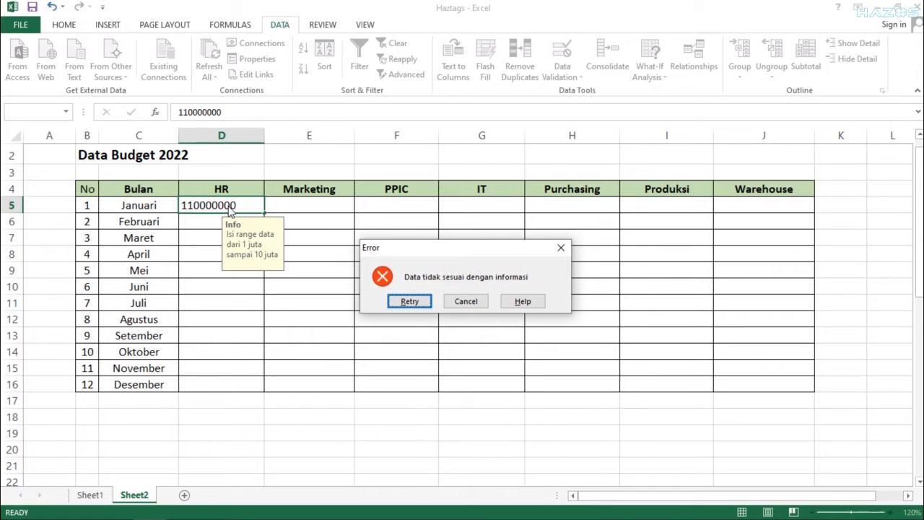
key(Return)
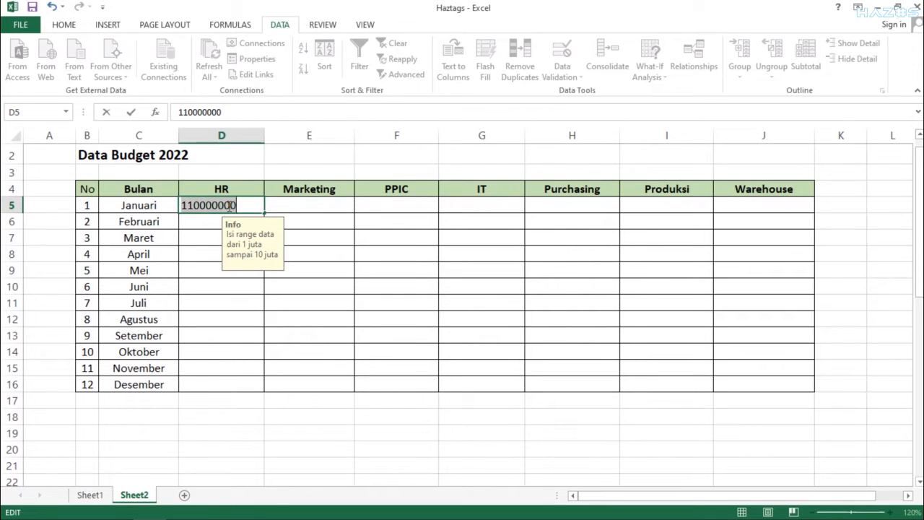
text(2900000)
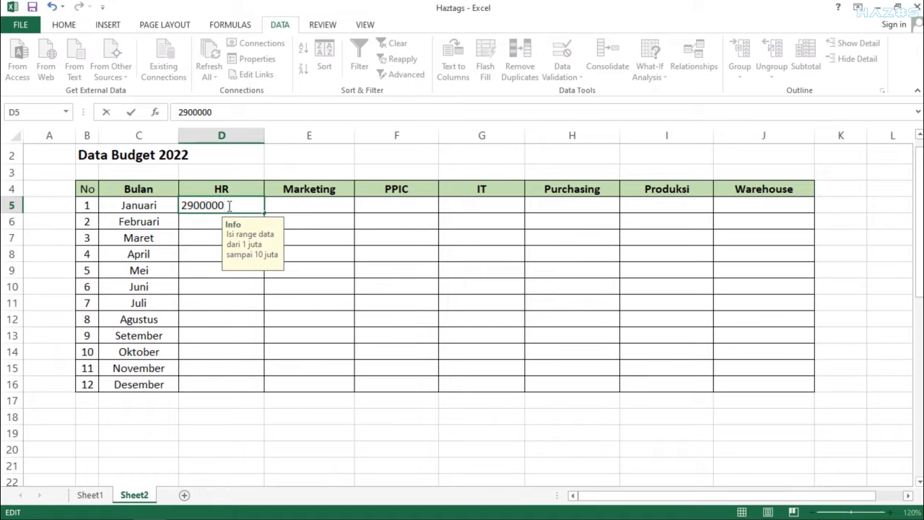
key(Return)
click(330, 167)
click(330, 168)
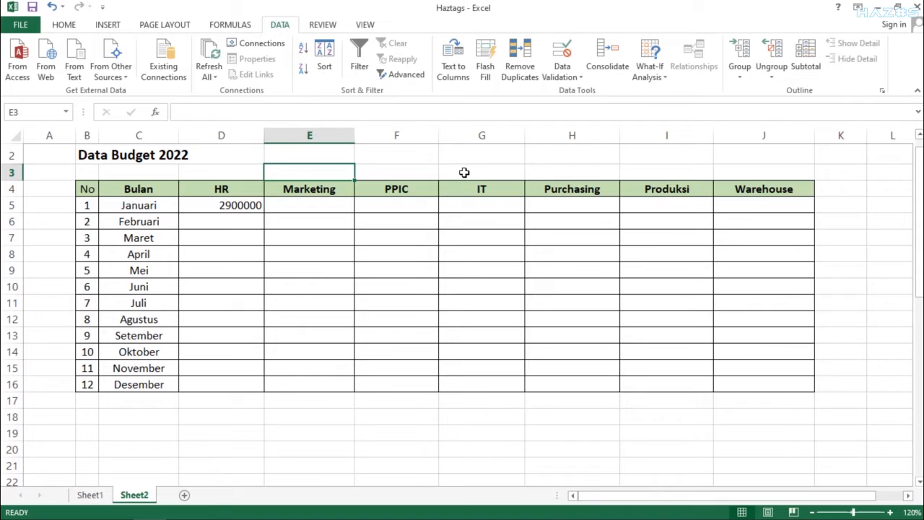
click(362, 470)
click(388, 419)
click(478, 419)
click(485, 444)
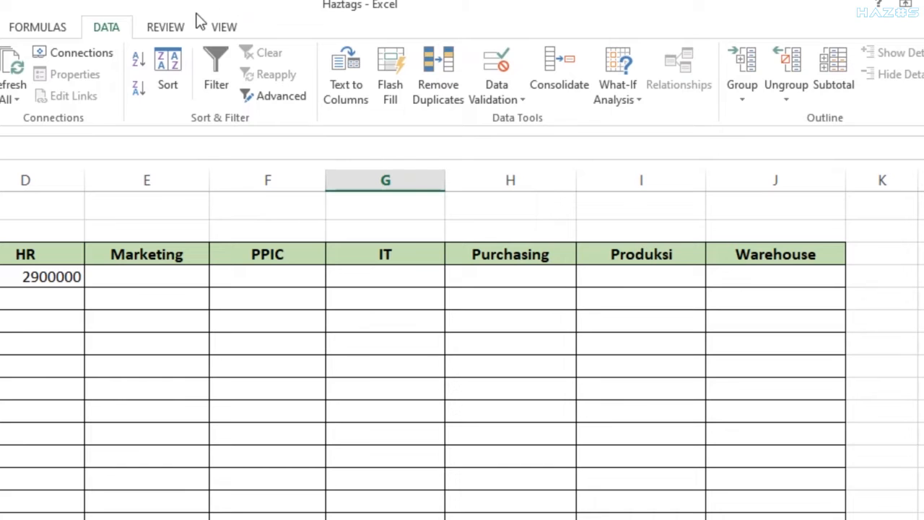
Switch to the Review ribbon for the sheet-protection commands.
click(163, 27)
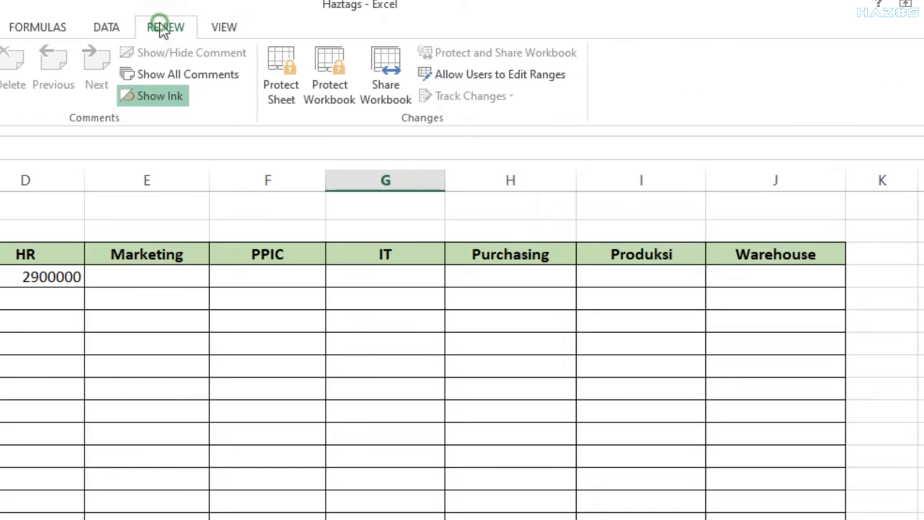
Create a new editable range titled HR referring to cells D5:D16.
click(442, 76)
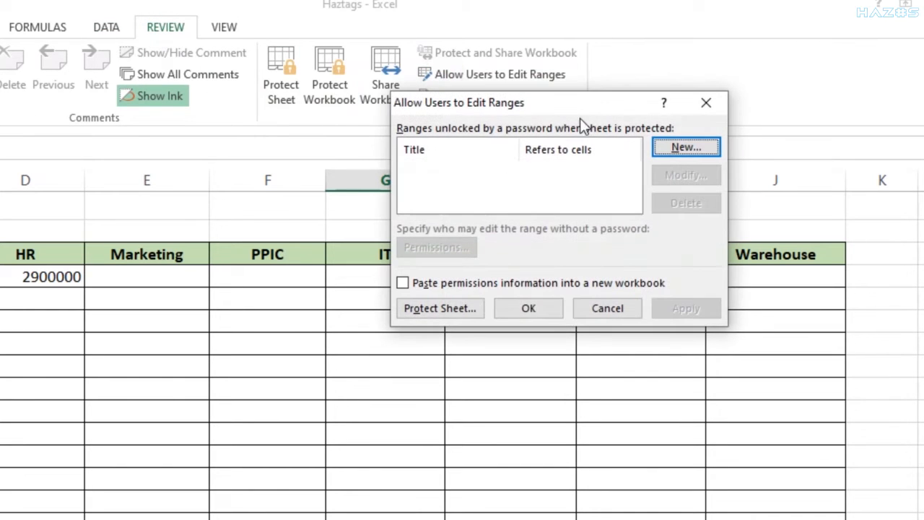
click(664, 151)
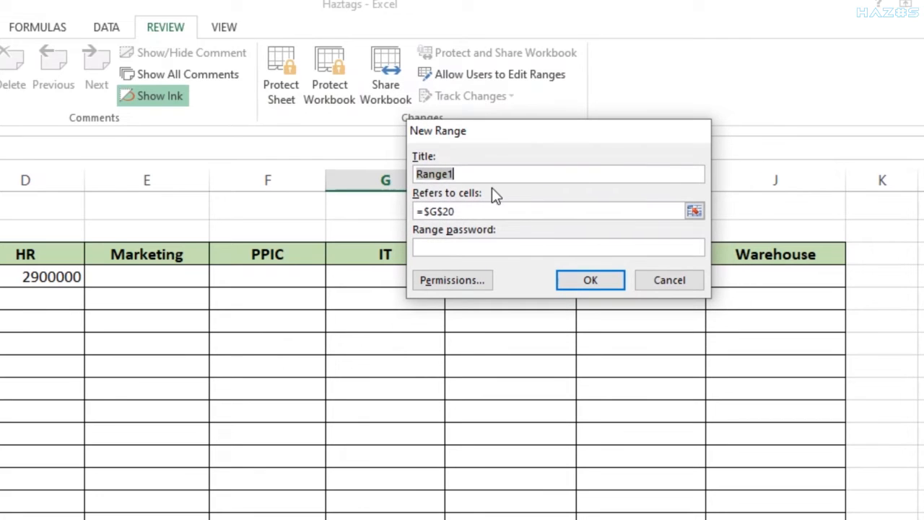
text(HR)
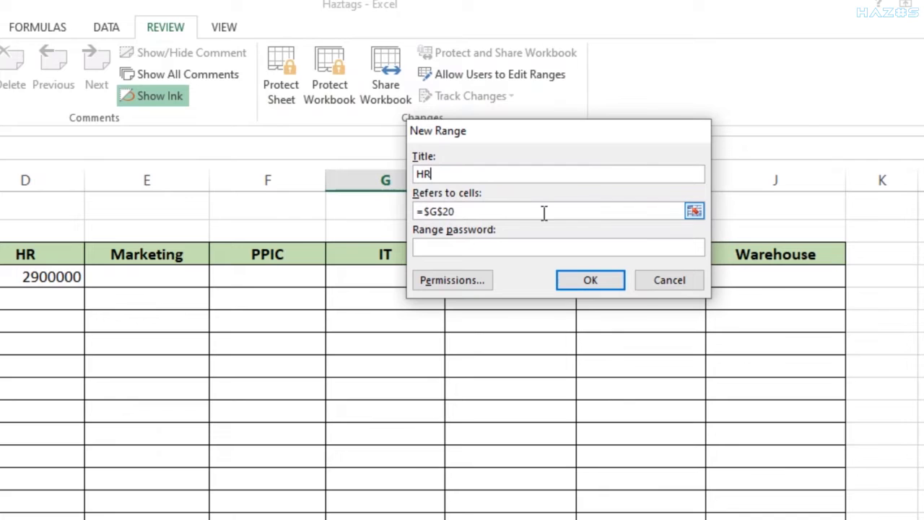
click(480, 210)
click(430, 211)
drag(467, 212, 389, 229)
drag(86, 274, 79, 517)
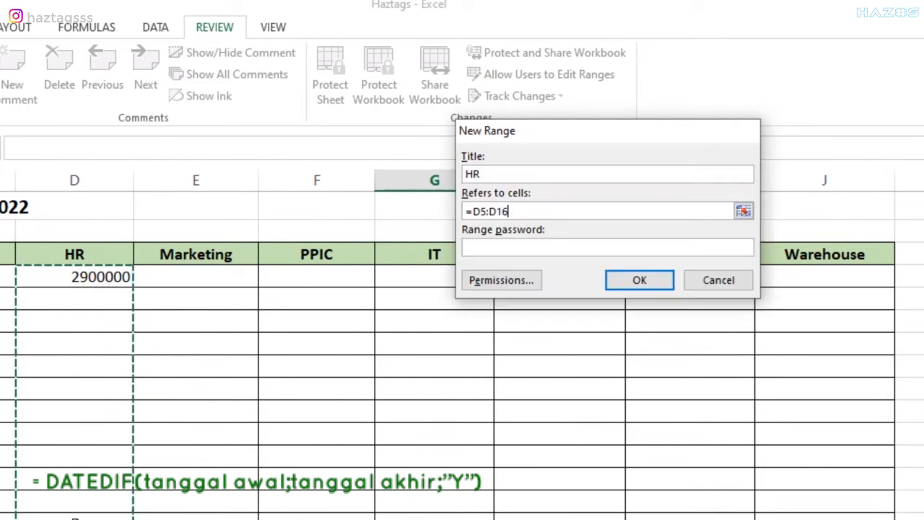
Give the HR range a password, confirm it, and save the range.
click(504, 247)
text(123)
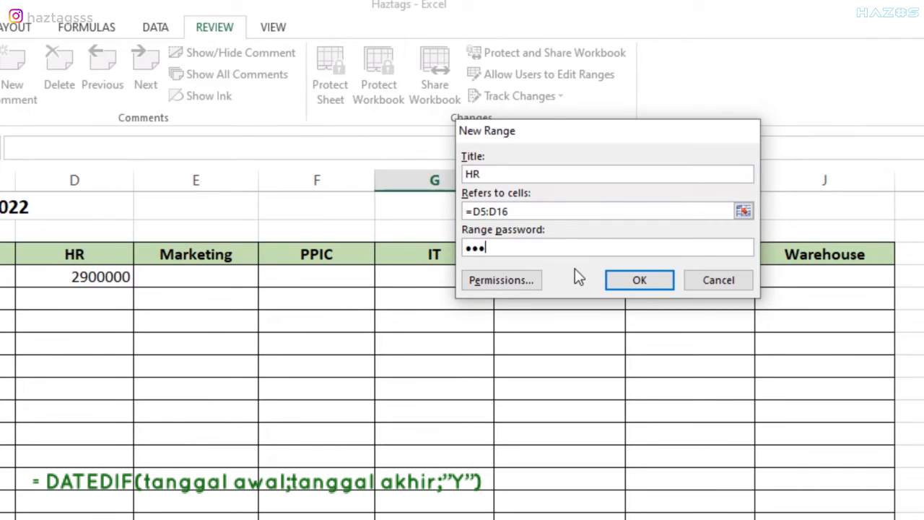
click(612, 278)
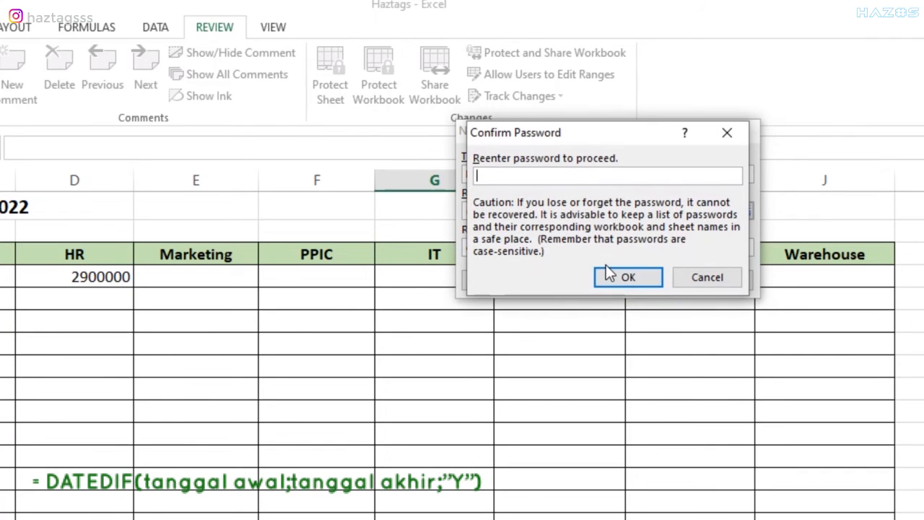
text(123)
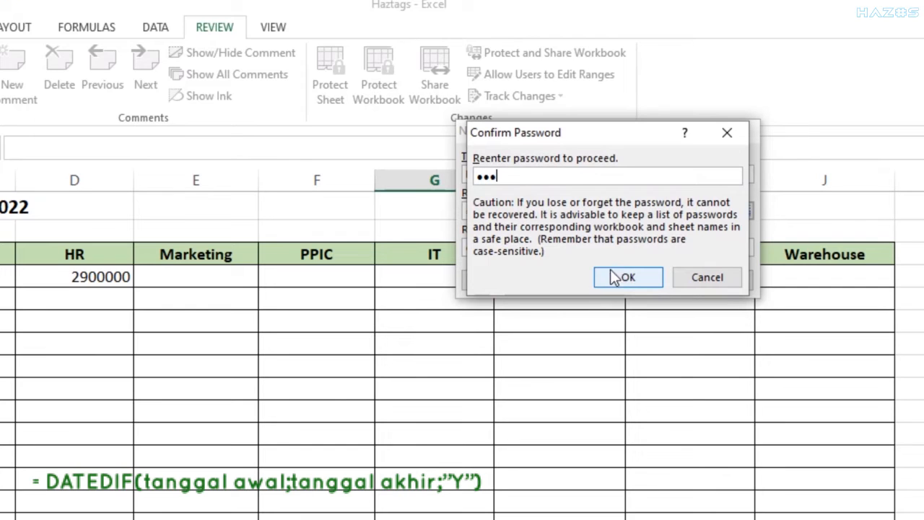
click(628, 279)
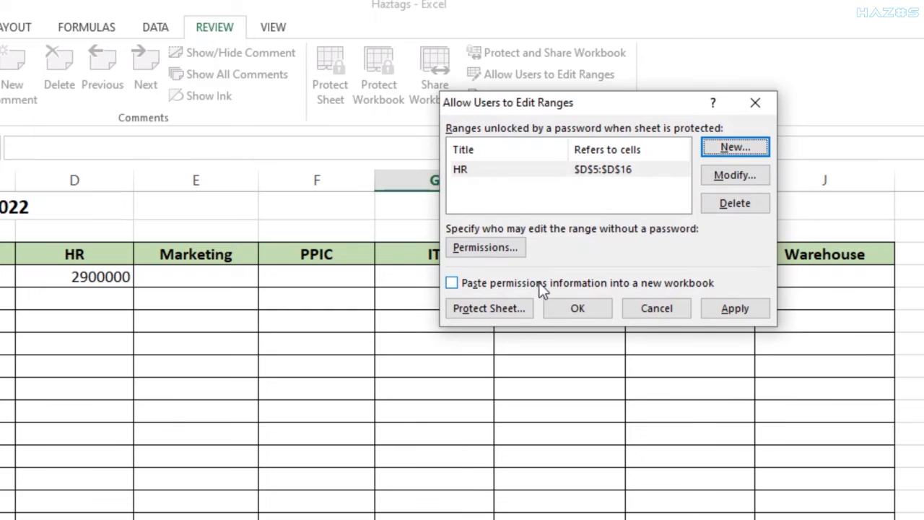
click(494, 307)
Protect the sheet with Format cells allowed among the permitted user actions.
scroll(534, 209, down, 2)
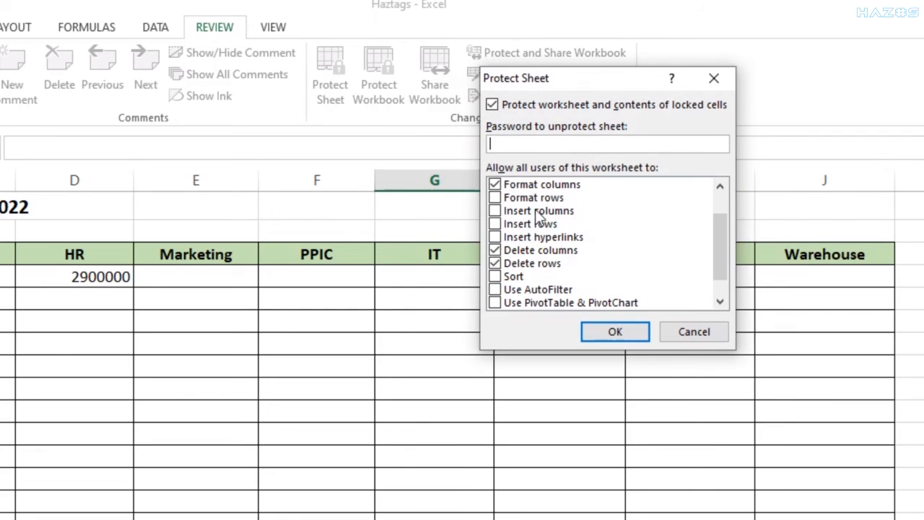
scroll(537, 225, up, 2)
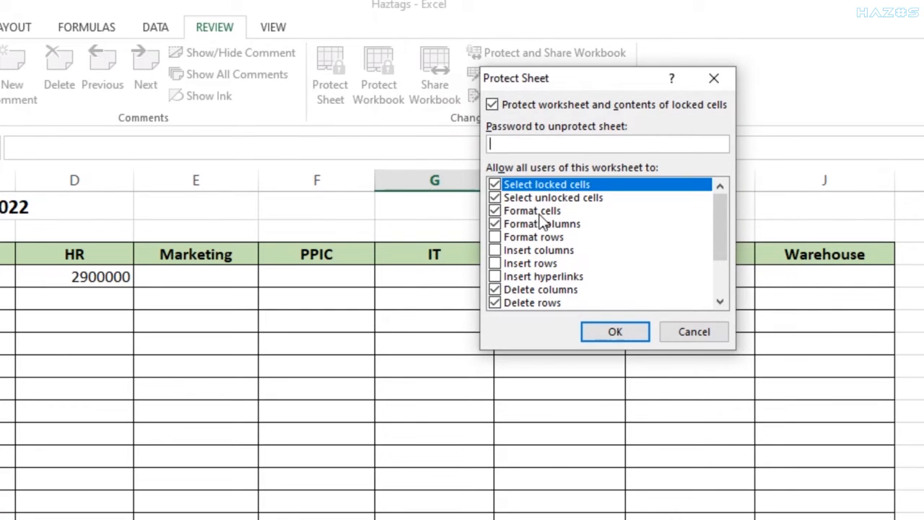
click(537, 210)
click(538, 224)
scroll(543, 230, down, 2)
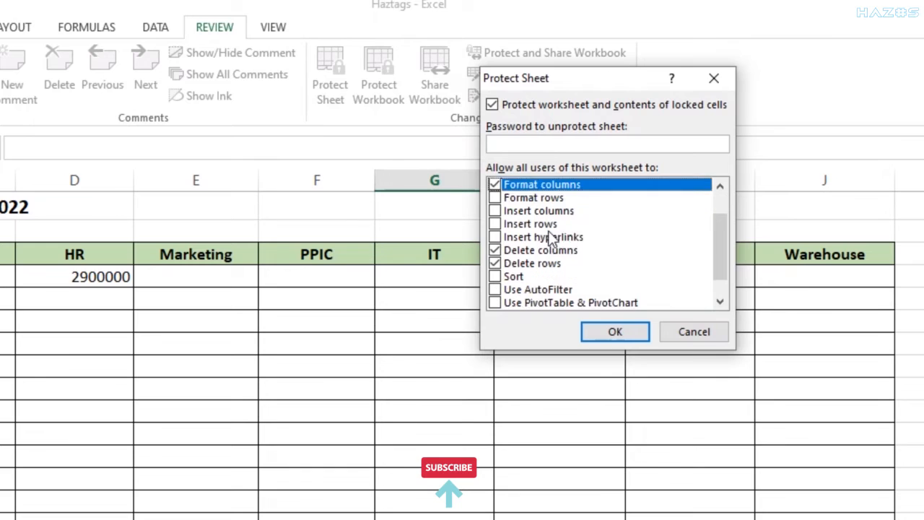
click(546, 225)
click(545, 288)
click(550, 259)
click(635, 242)
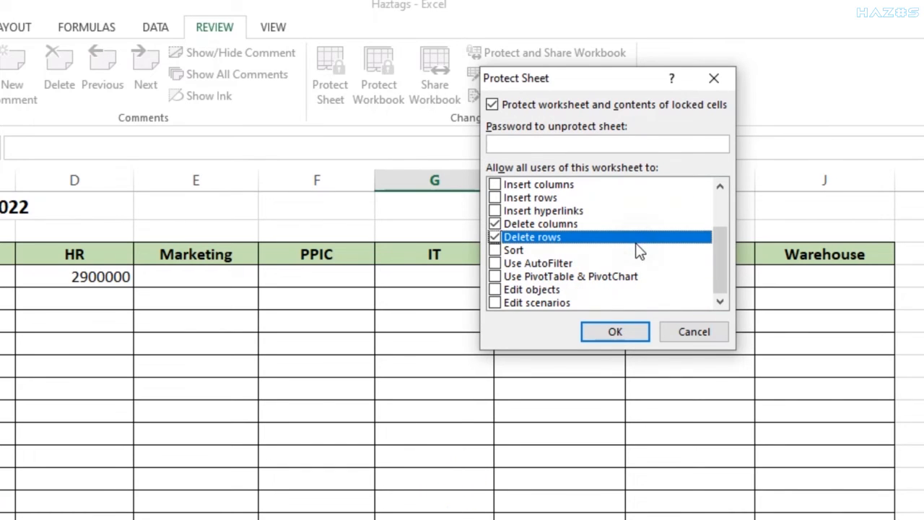
scroll(606, 225, up, 2)
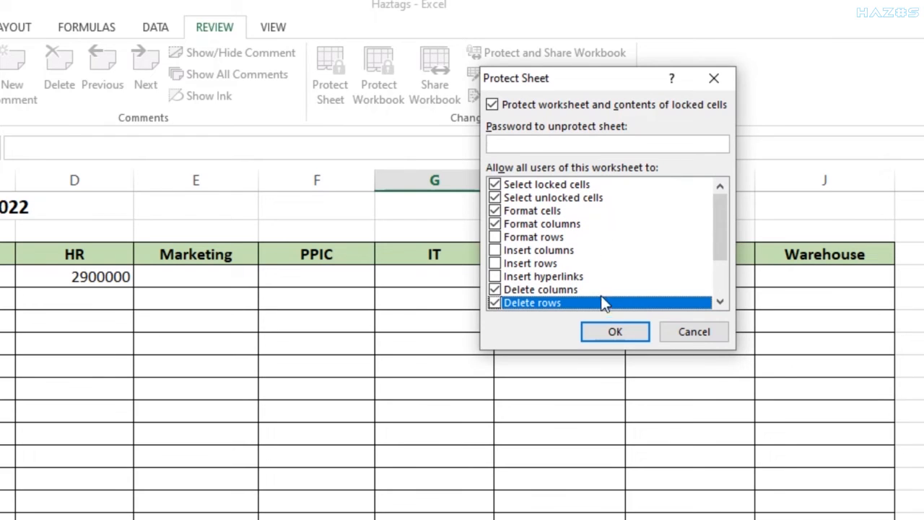
click(622, 329)
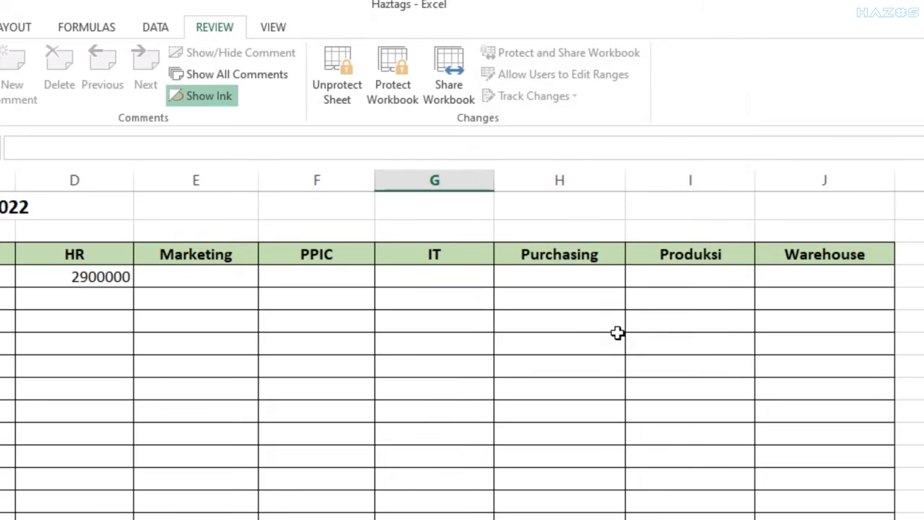
Unlock the HR range from cell D6 by entering the range password.
click(109, 300)
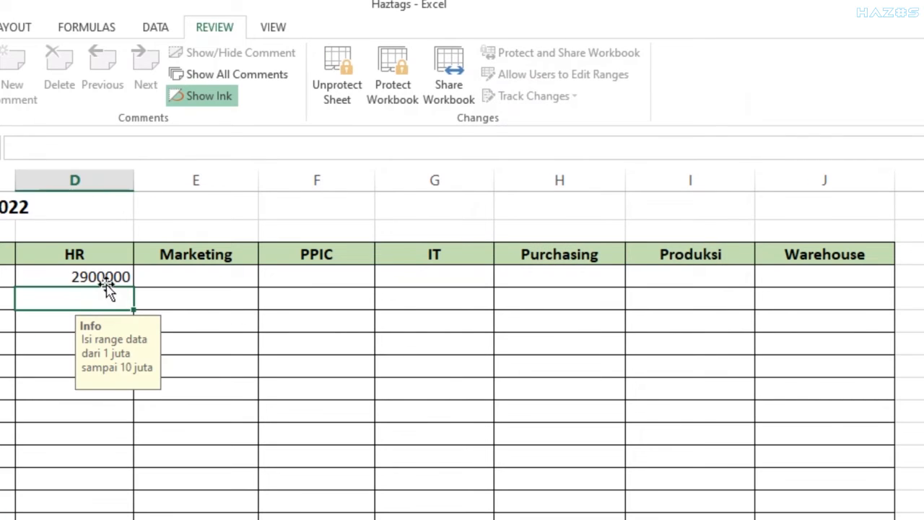
text(2••••)
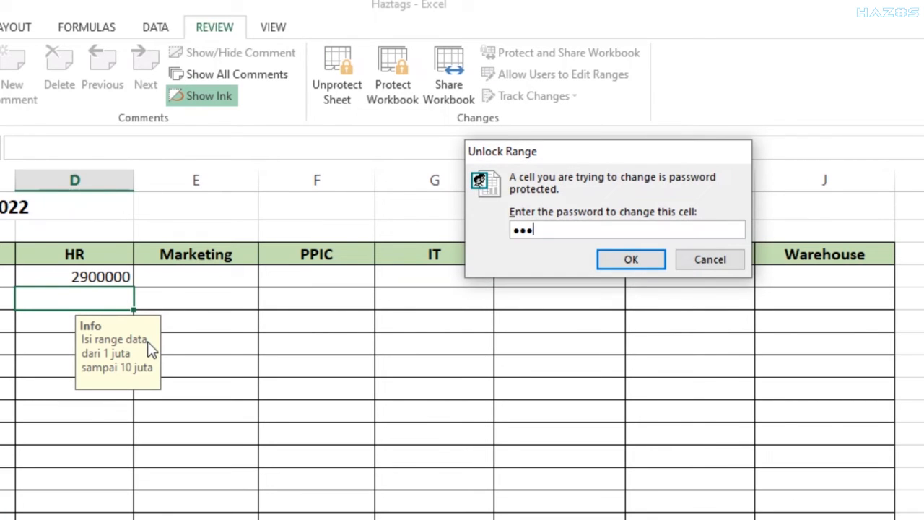
key(BackSpace)
key(BackSpace)
key(BackSpace)
key(BackSpace)
text(•••)
key(Return)
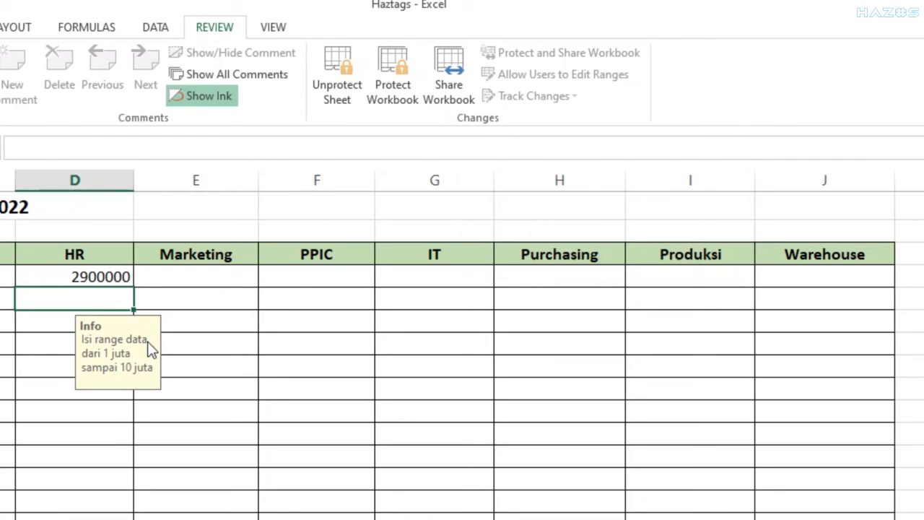
Test the range by entering 3000000 below 2900000, then clear it again.
text(3000000)
key(Return)
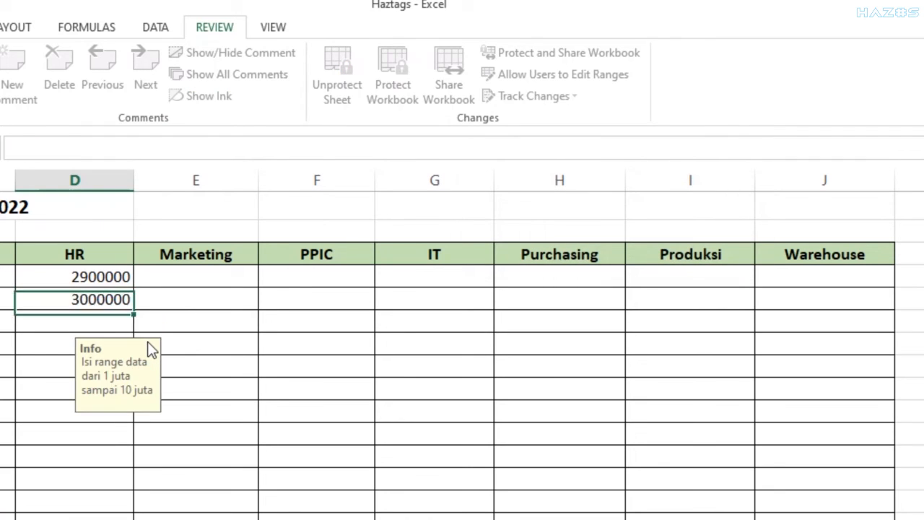
key(Up)
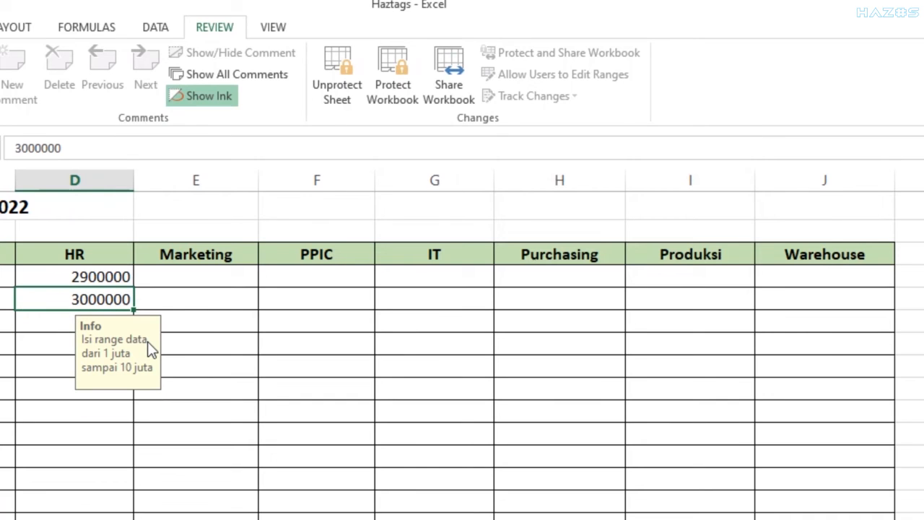
key(BackSpace)
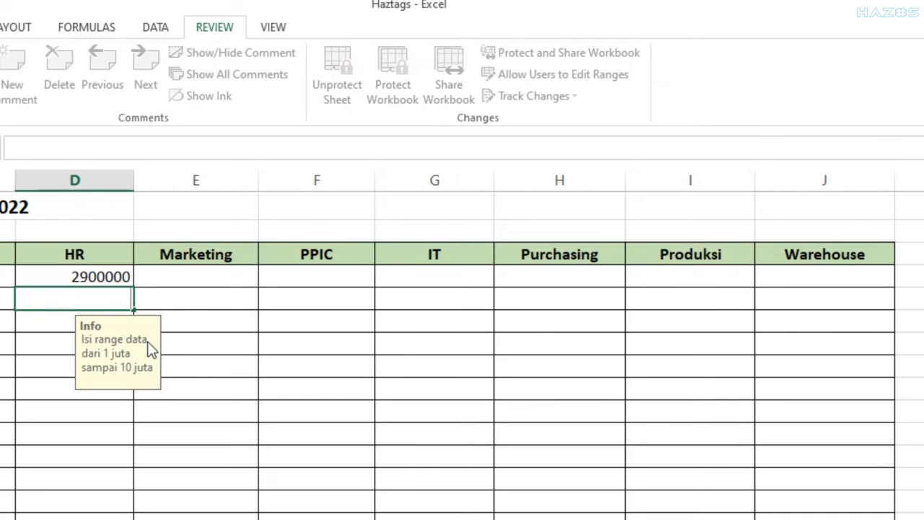
key(Return)
key(Up)
key(Up)
key(Down)
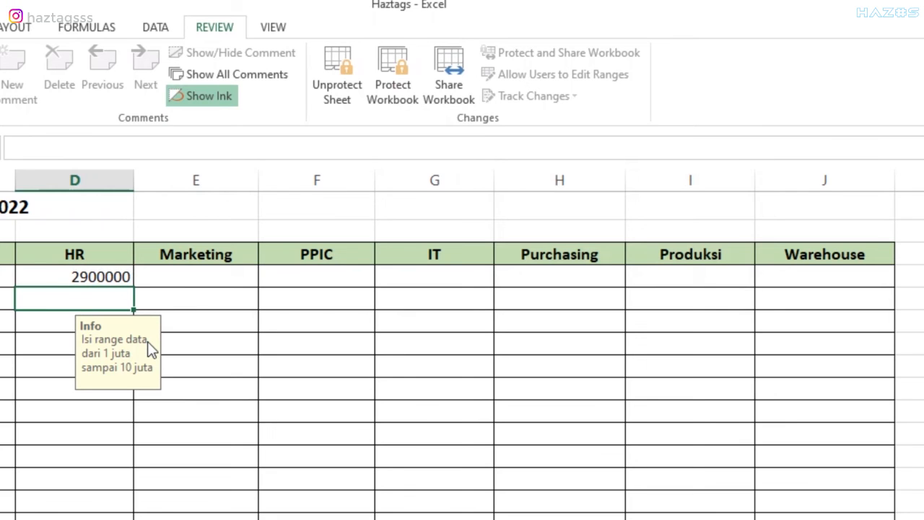
key(Down)
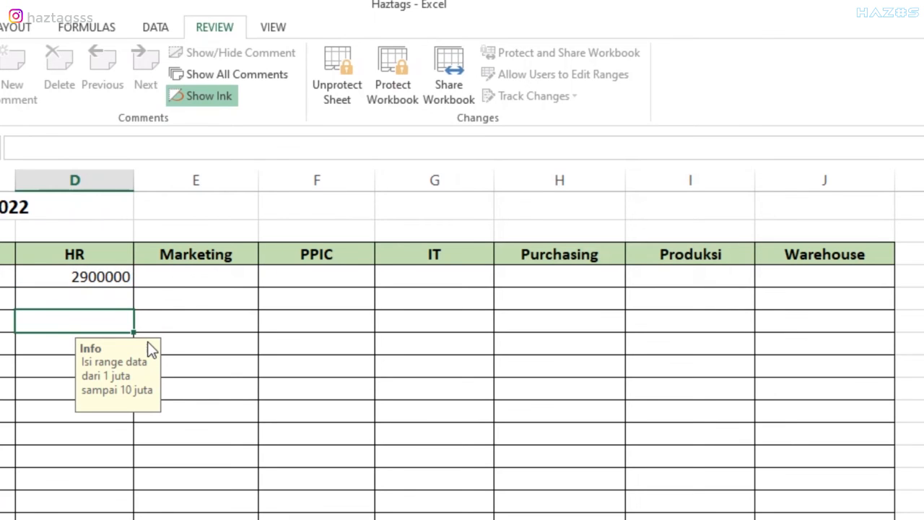